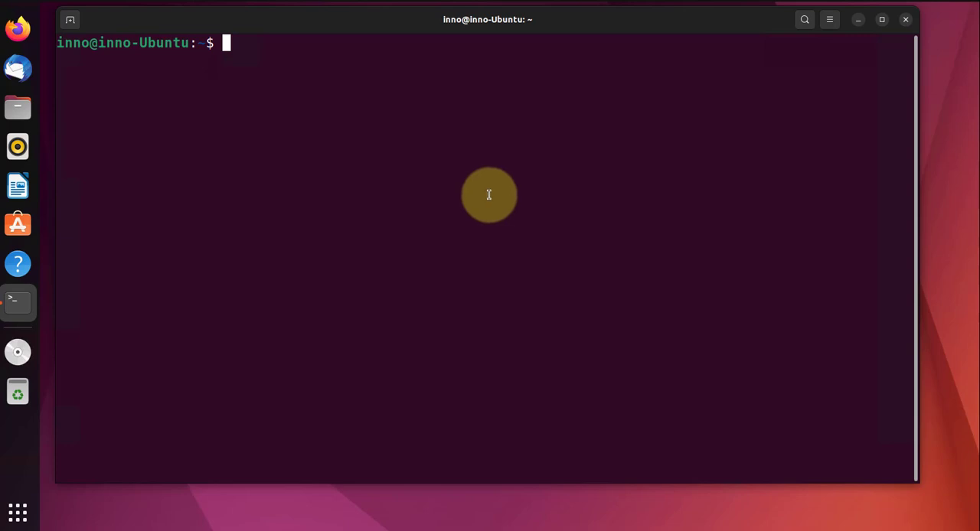
text(vim te)
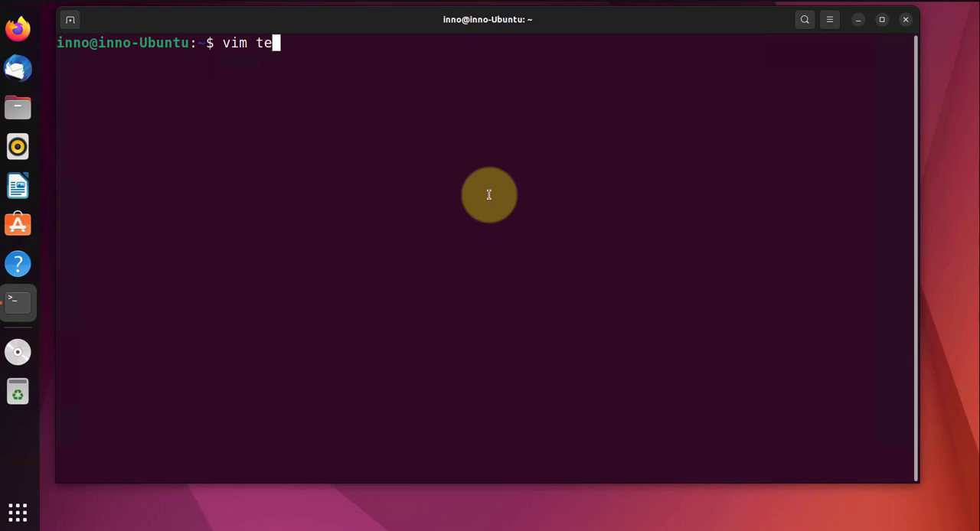
text(stfil)
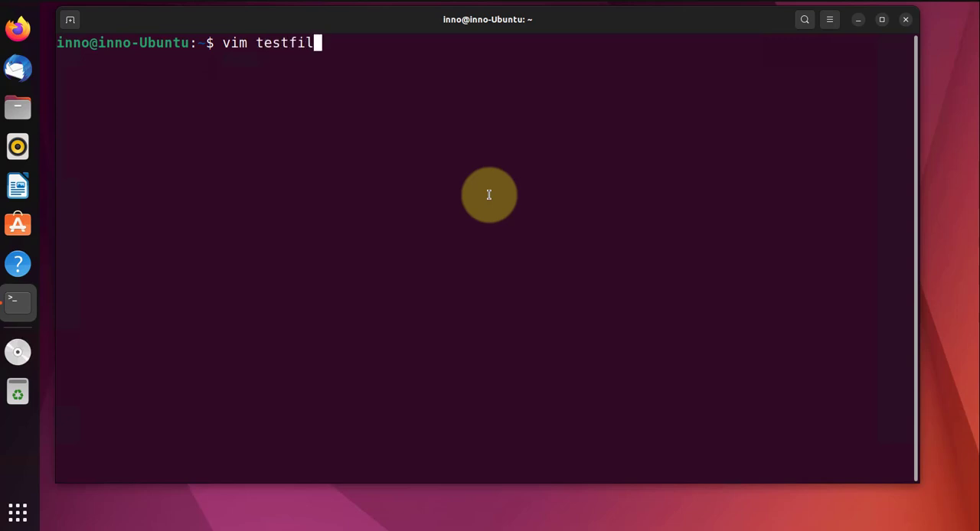
text(e)
Create testfile in Vim containing 'This is the first line' and save-quit with :wq!
key(Return)
text(i)
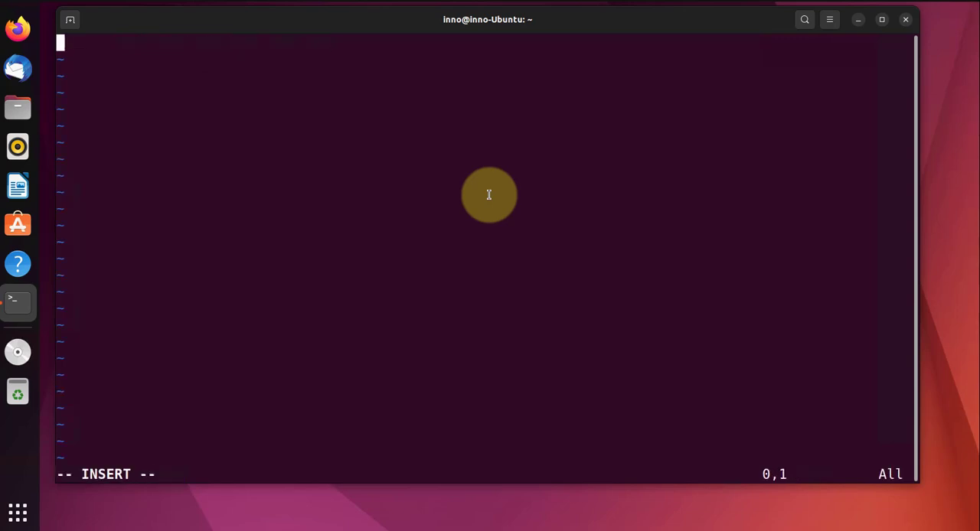
text(Thi)
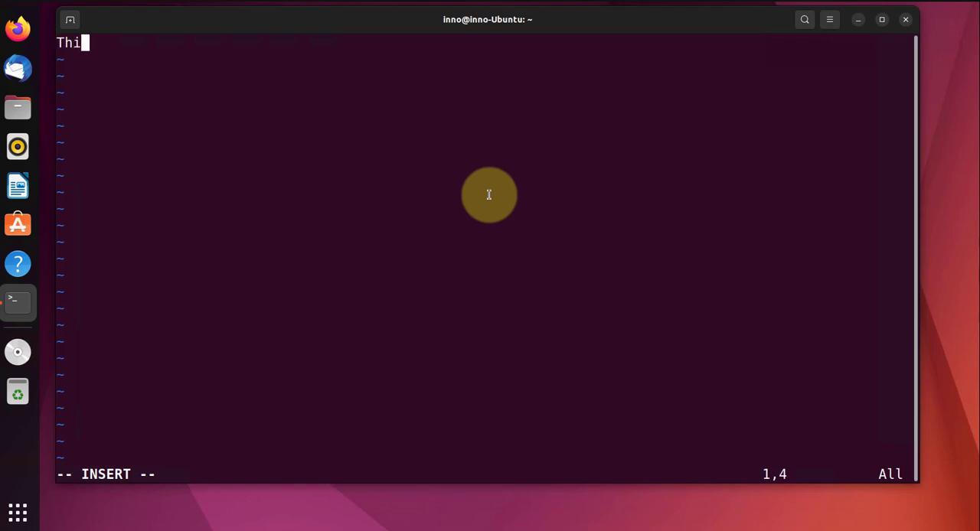
text(s is )
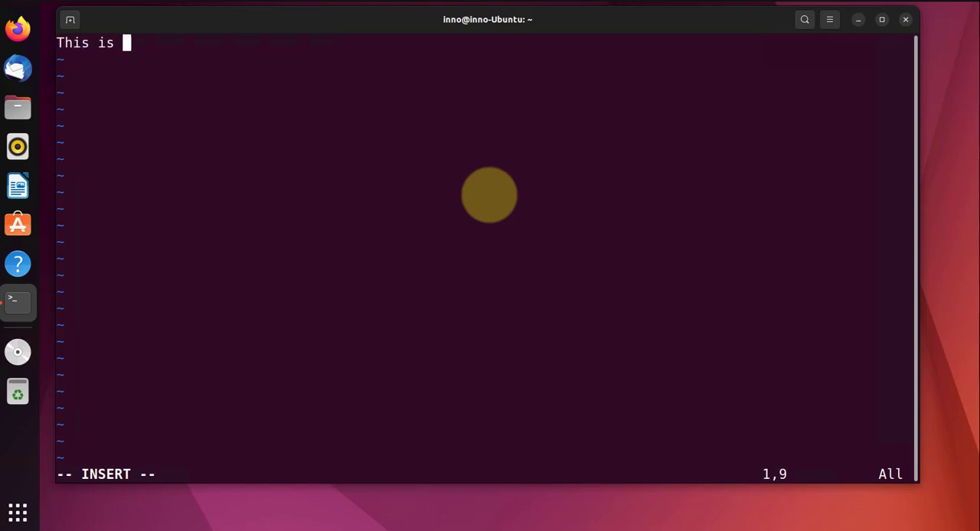
text(a)
key(BackSpace)
key(BackSpace)
text(th)
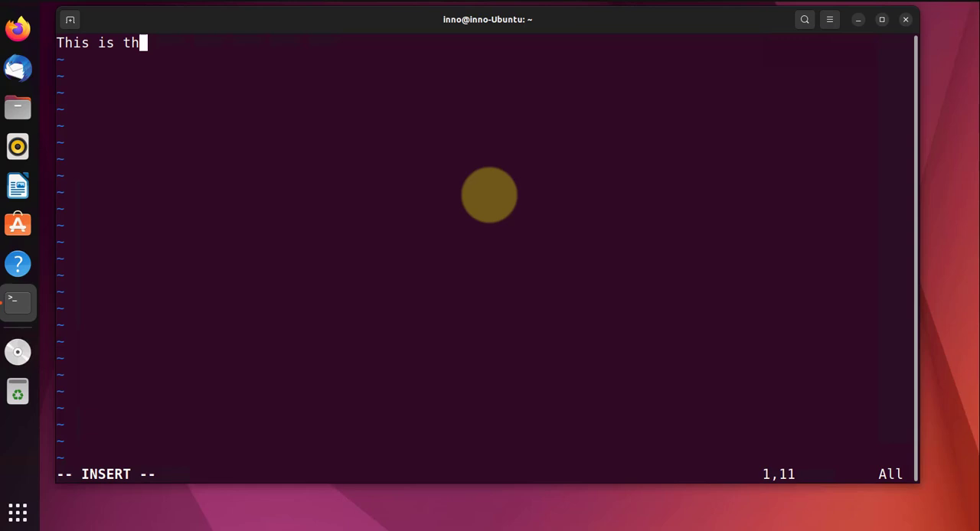
text(e first line)
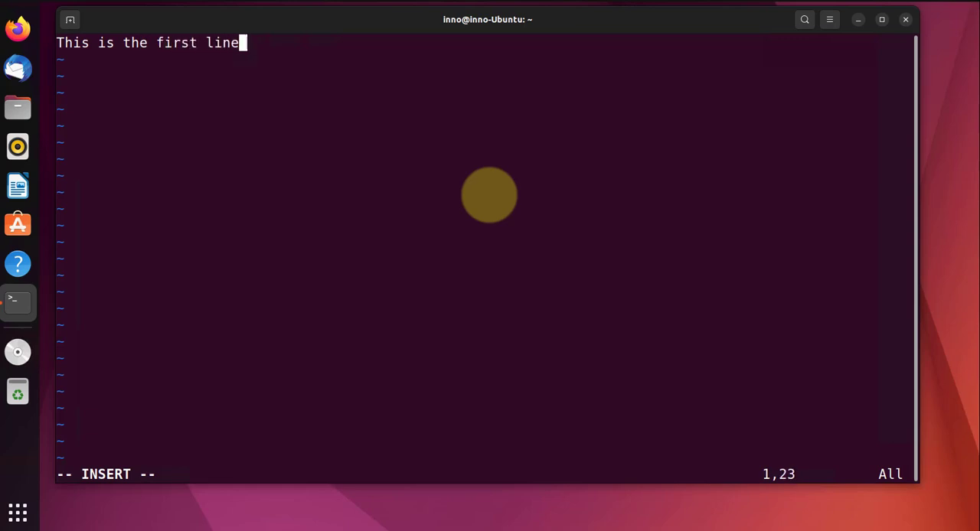
key(Escape)
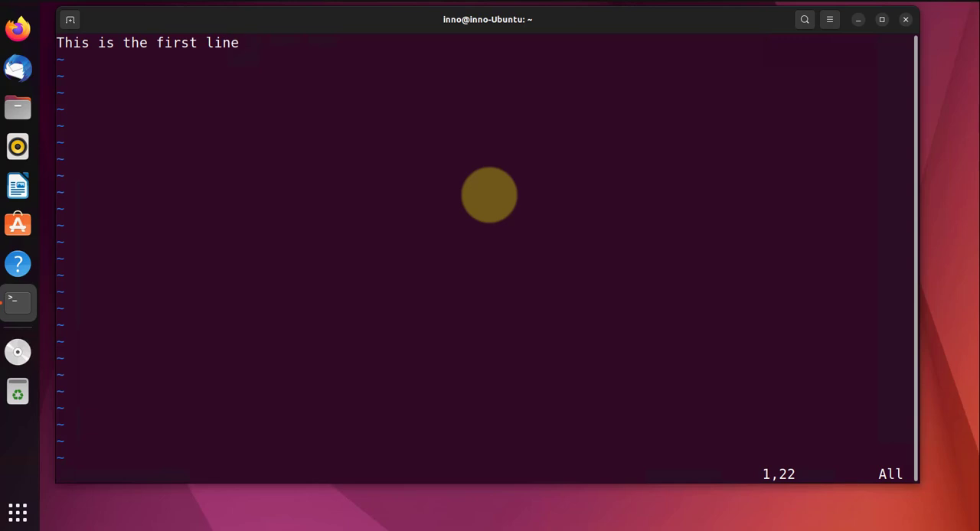
text(:)
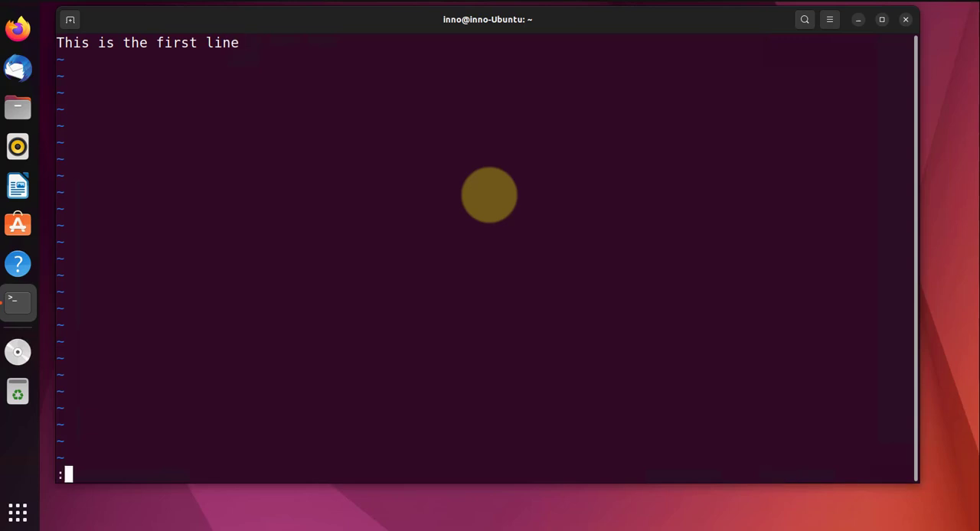
text(w)
text(q!)
key(Return)
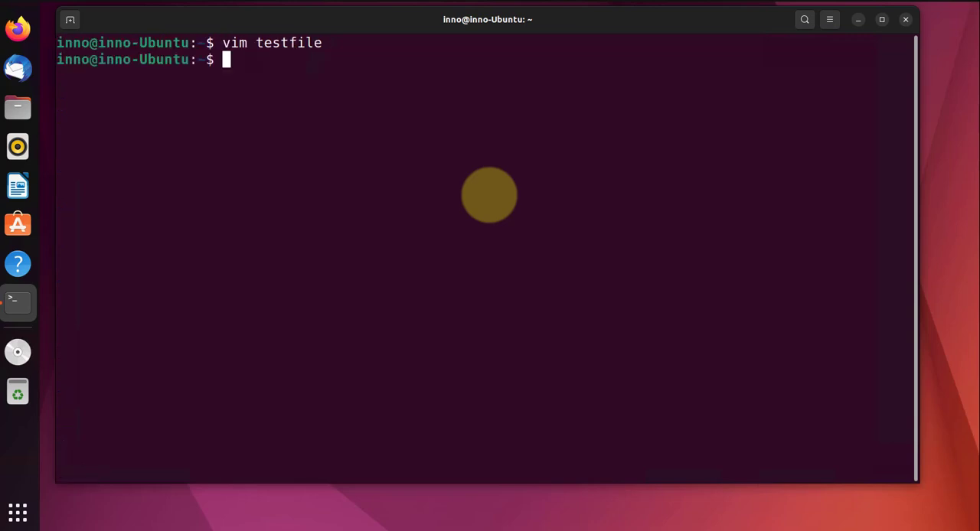
text(cat )
text(testf)
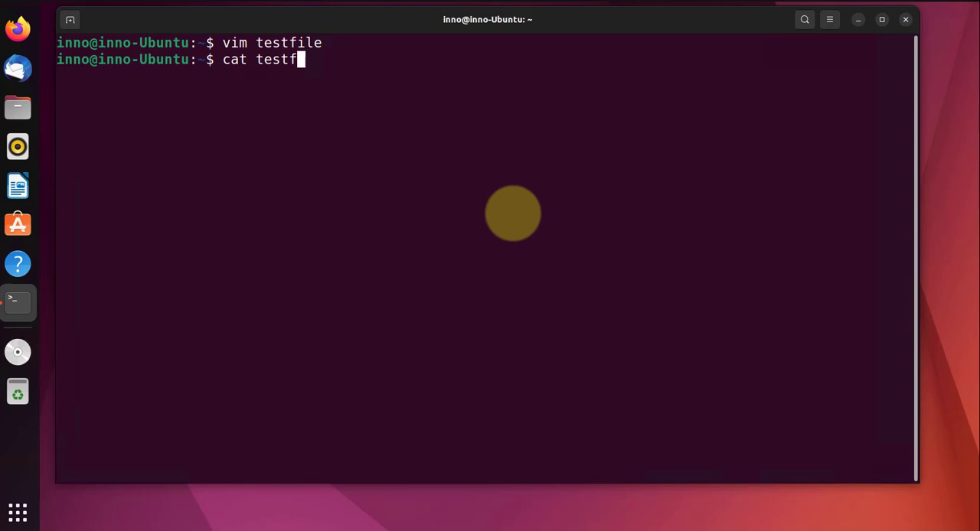
text(ile)
Print testfile with cat to confirm it holds 'This is the first line'.
key(Return)
key(Return)
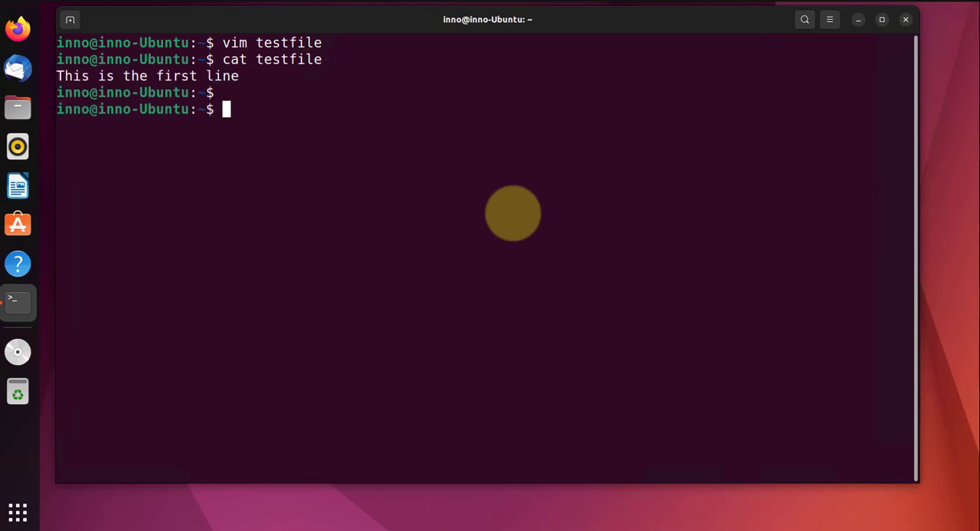
text(vim)
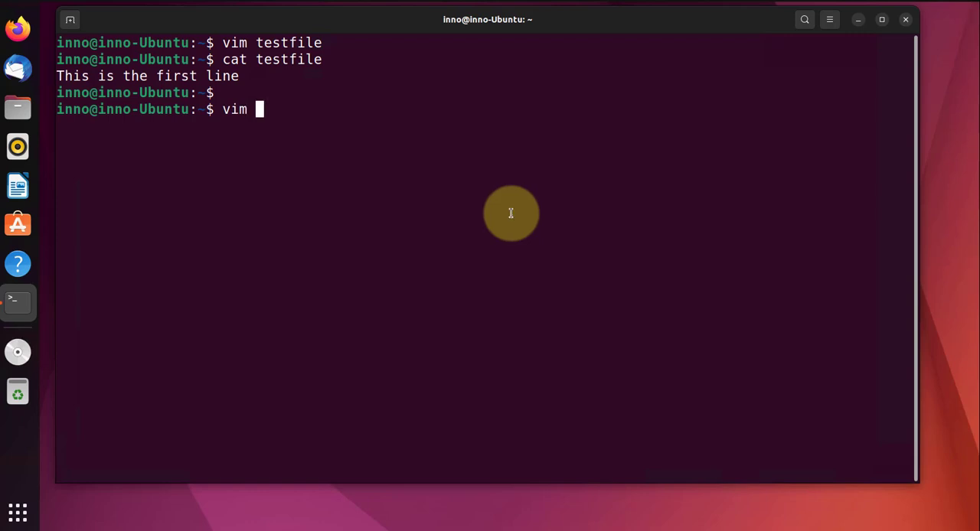
text( t)
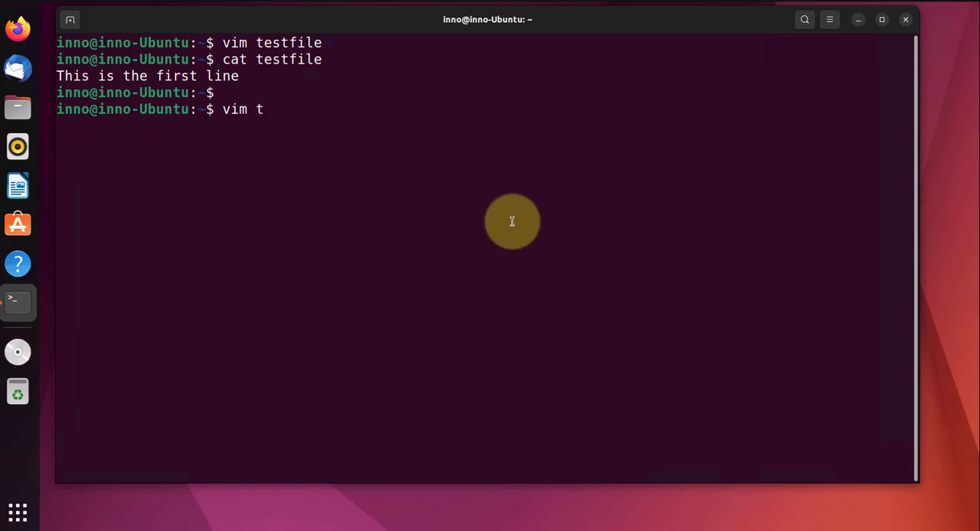
text(es)
Reopen testfile in Vim and add 'This is the second line' beneath the first, unsaved.
key(Tab)
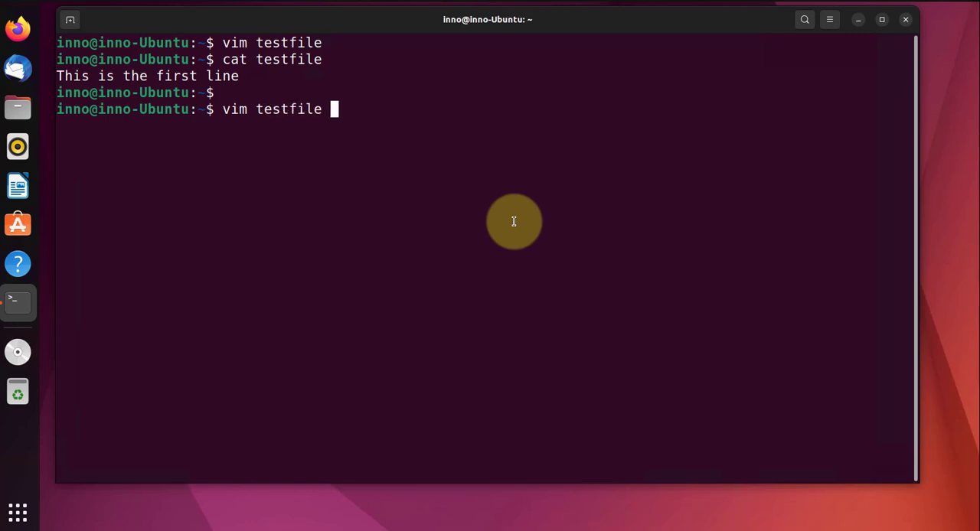
key(Return)
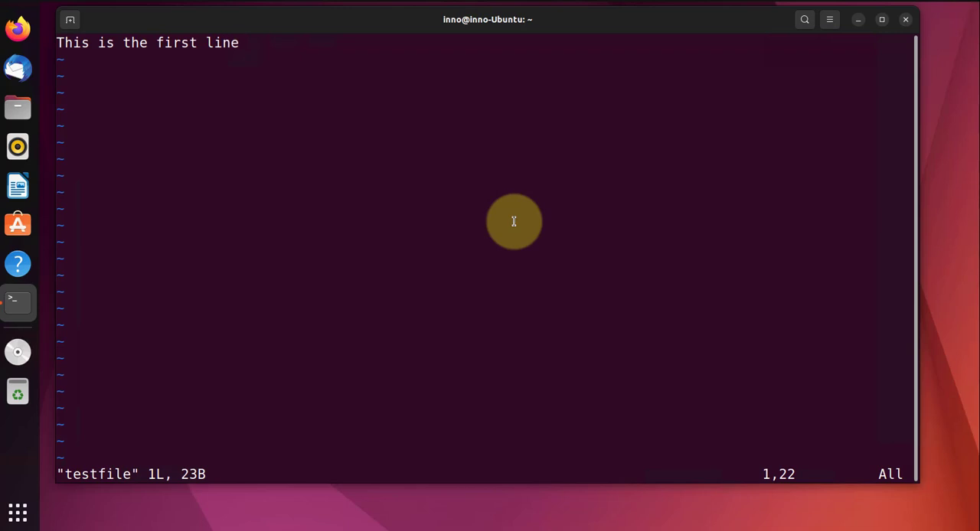
text(o)
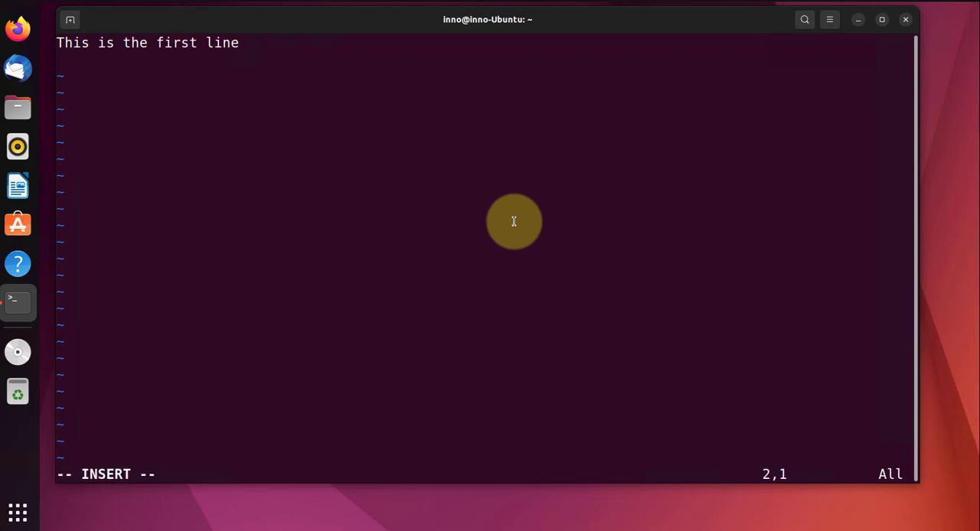
text(This is )
text(the seon)
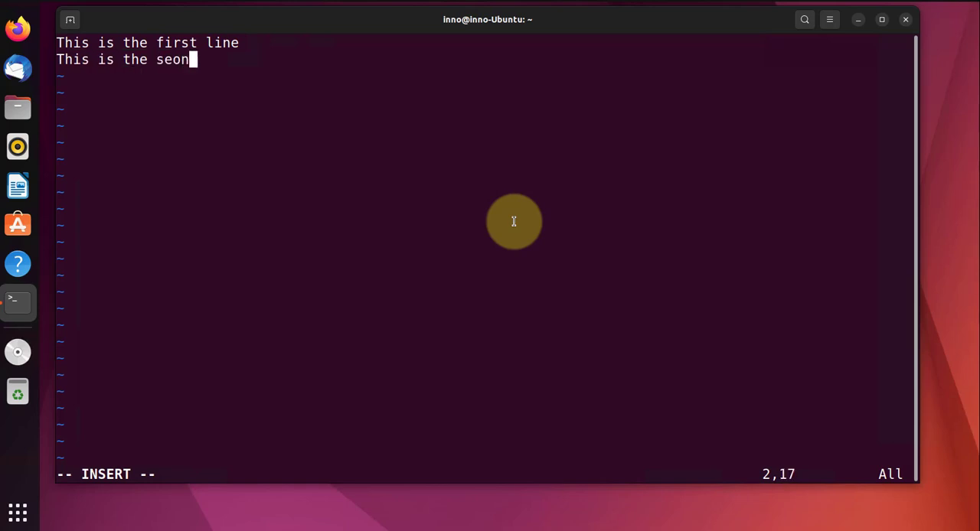
key(BackSpace)
key(BackSpace)
text(cond l)
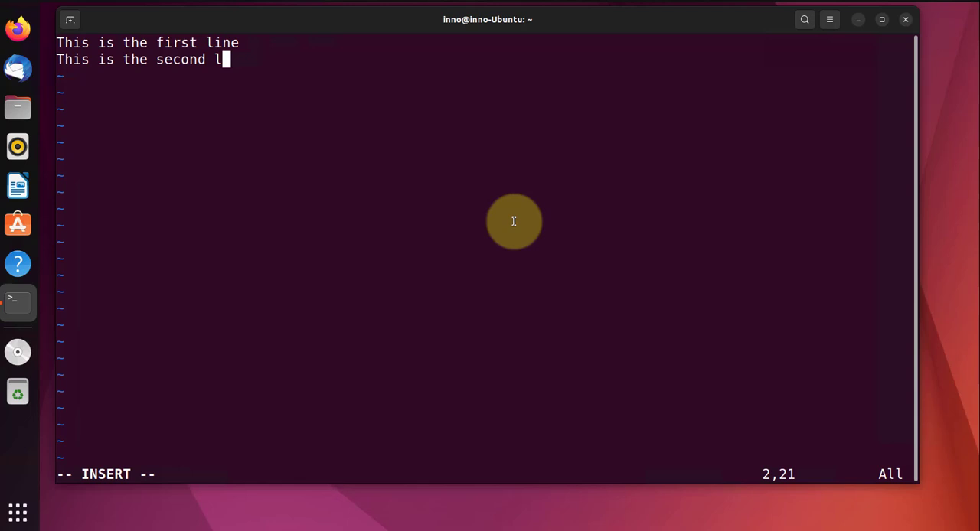
text(ine)
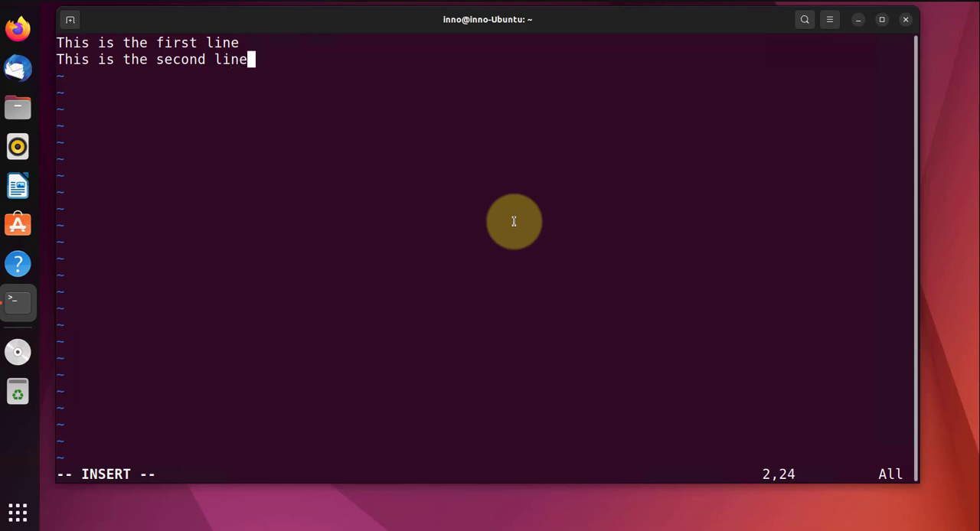
key(Escape)
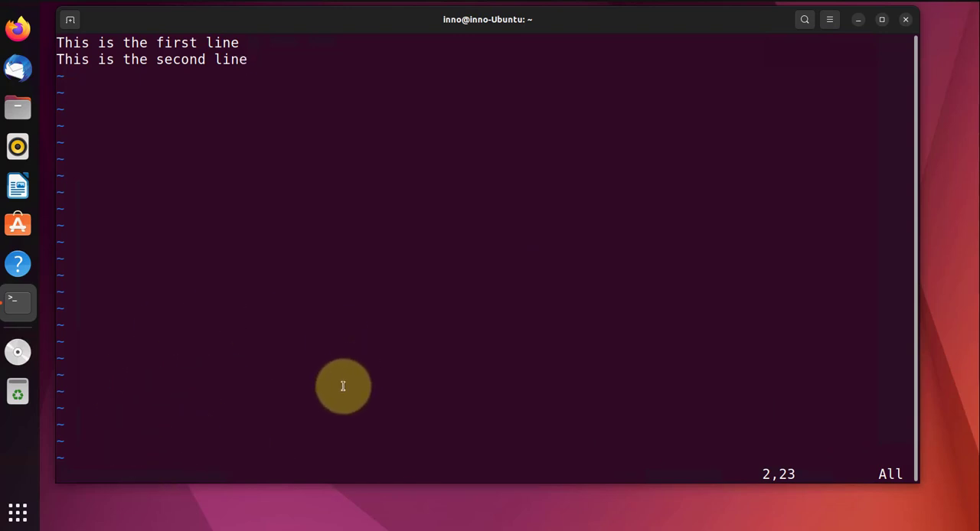
Force-close the terminal window with Vim still running, then launch a fresh terminal.
click(906, 25)
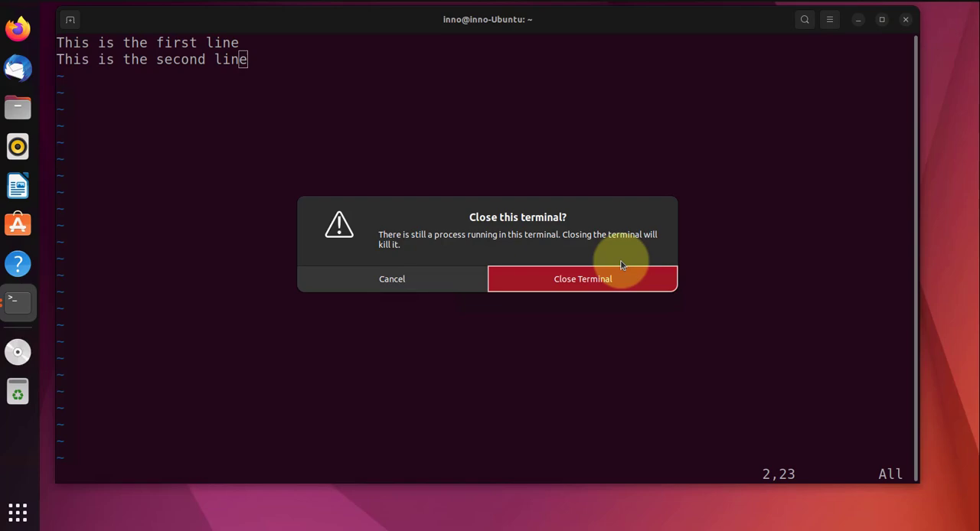
click(568, 282)
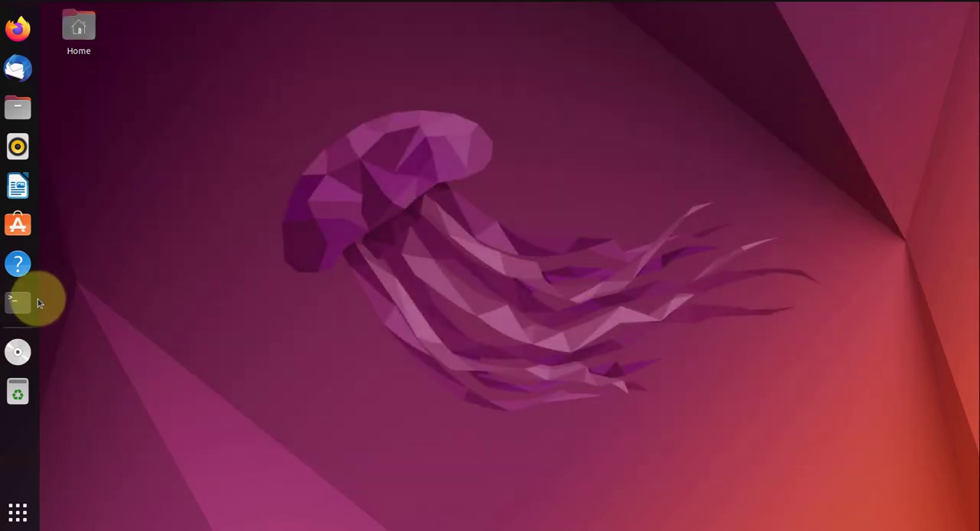
click(18, 302)
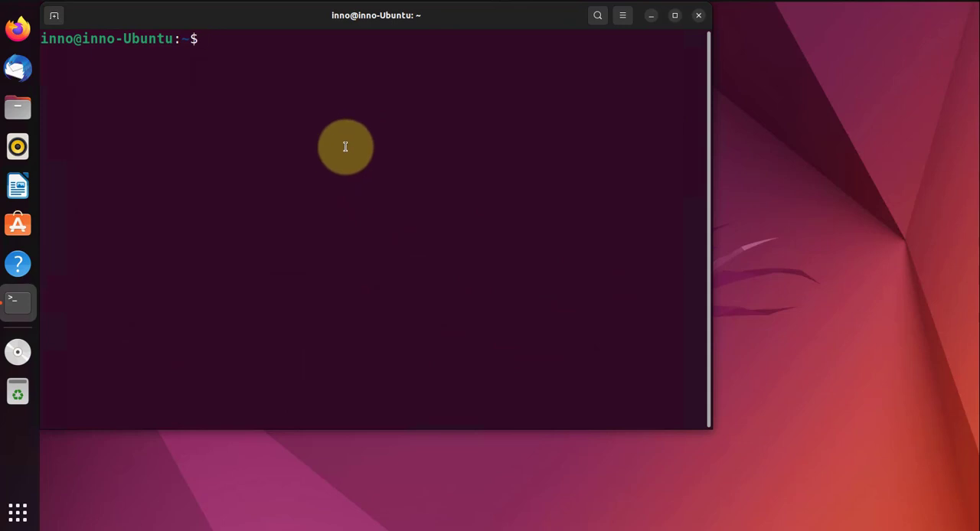
text(ls)
List the home folder with ls to confirm testfile exists and reposition the terminal window.
key(Return)
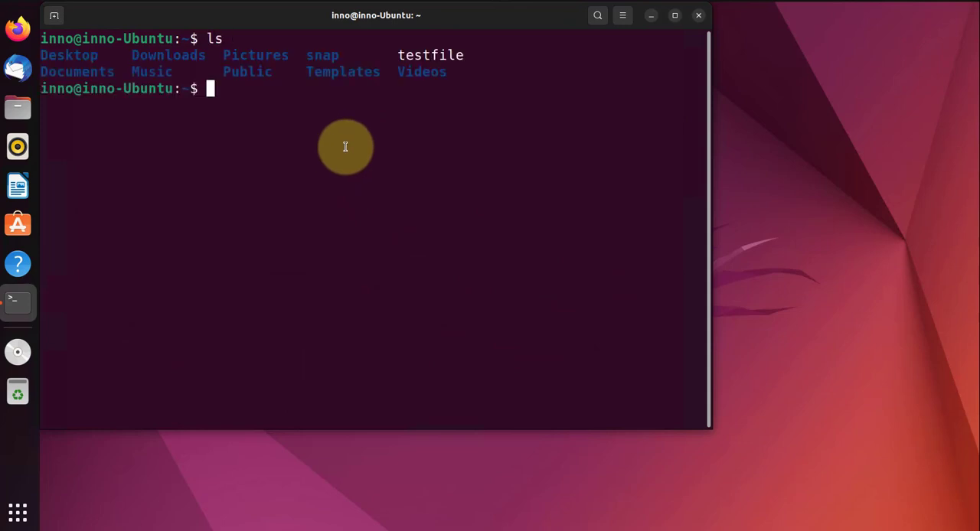
drag(202, 15, 267, 64)
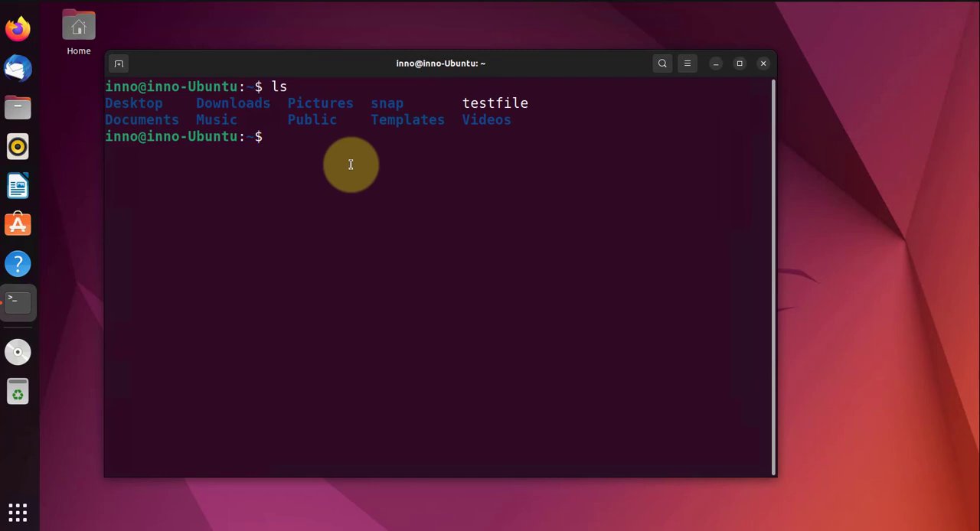
text(v)
text(im test)
text(file)
Open testfile, answer the swap-file warning with Recover, and note the 'Recovery completed' message.
key(Return)
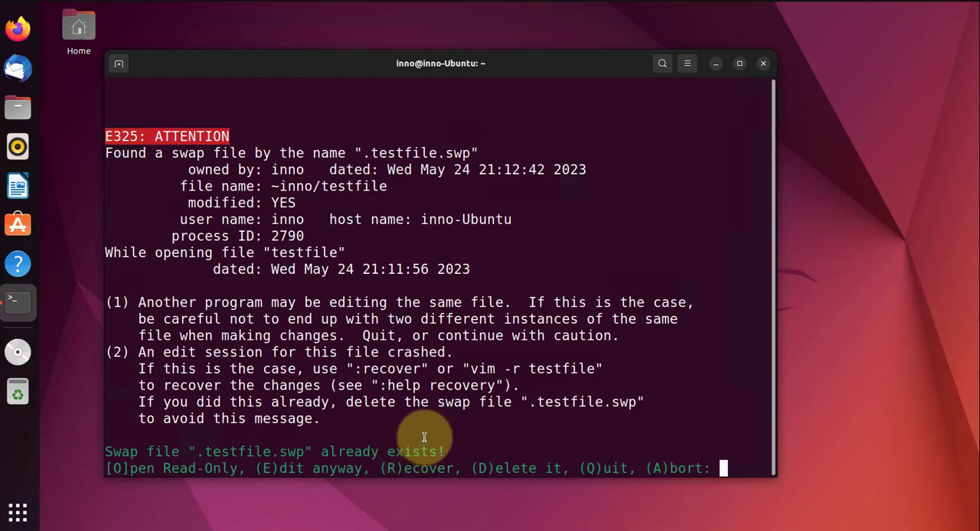
key(r)
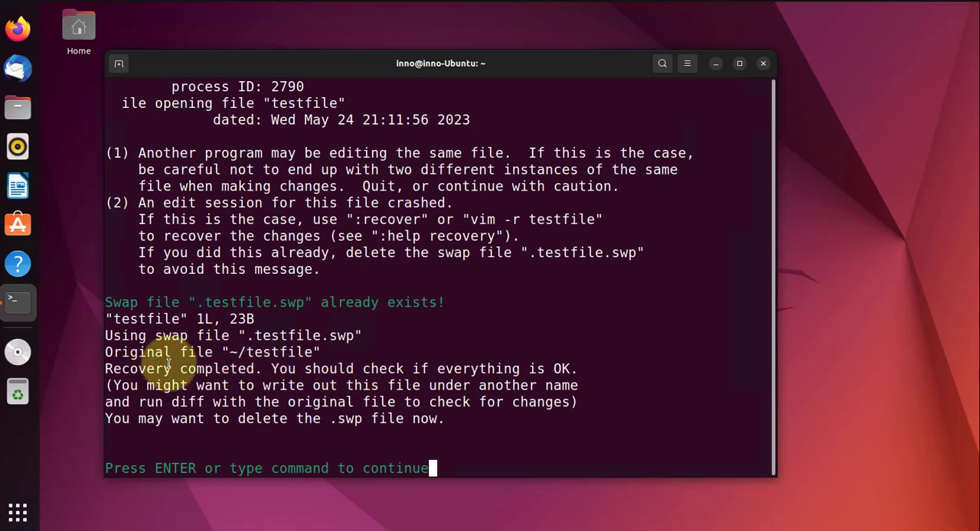
drag(105, 369, 264, 369)
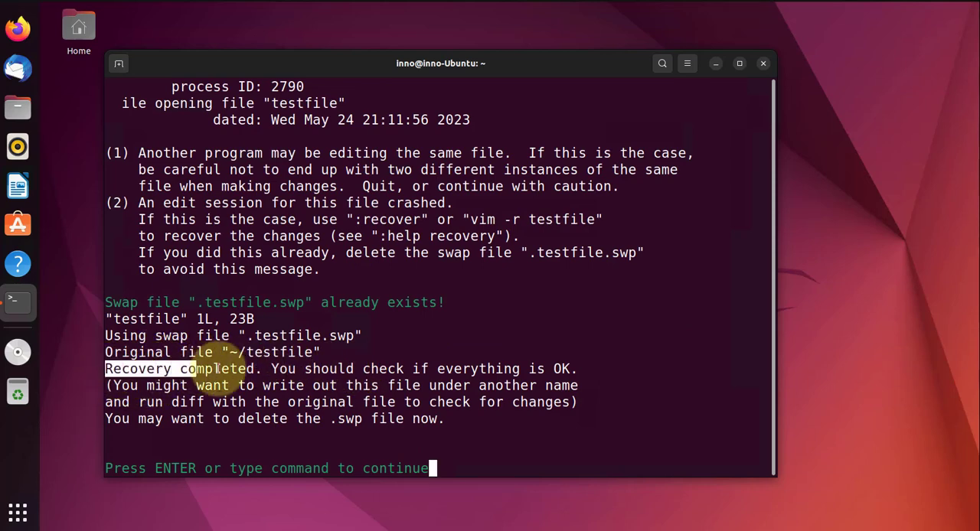
click(476, 460)
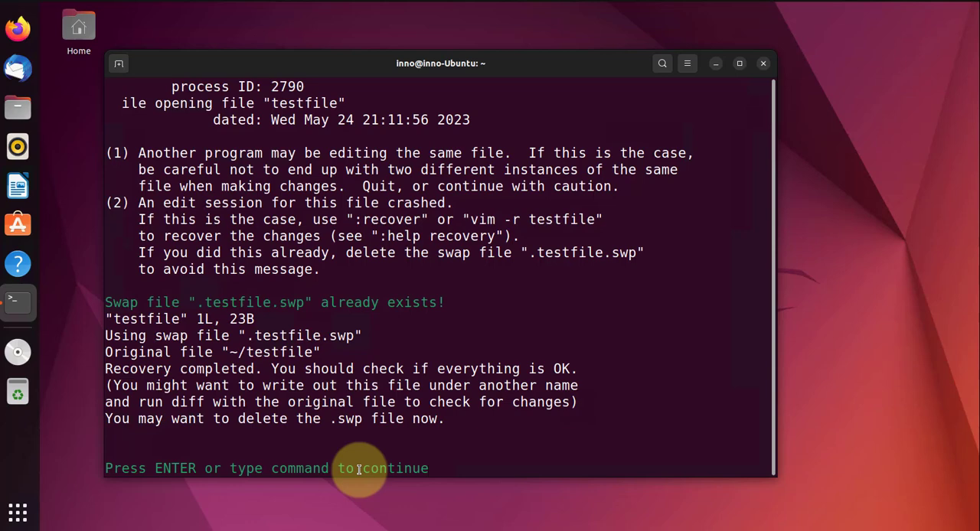
Append 'This is the third line' after the second line in the recovered testfile.
key(Return)
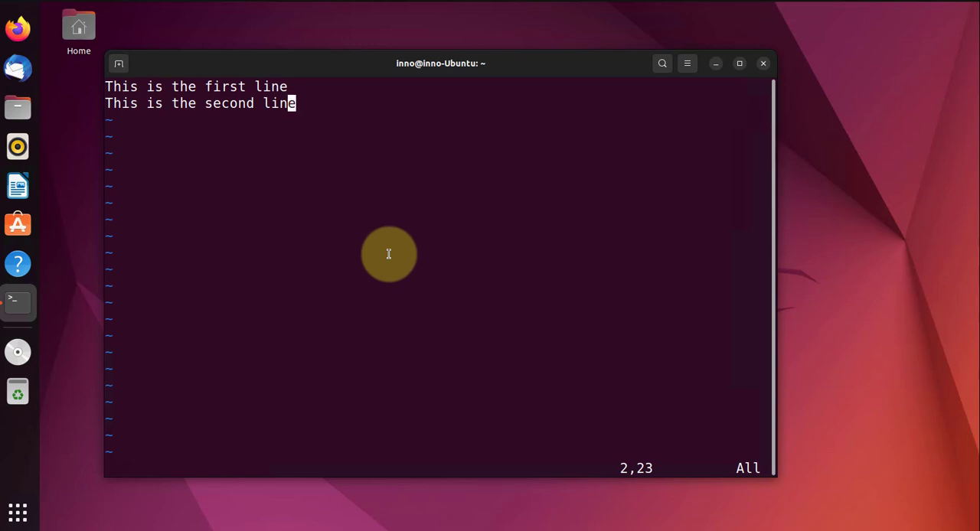
key(i)
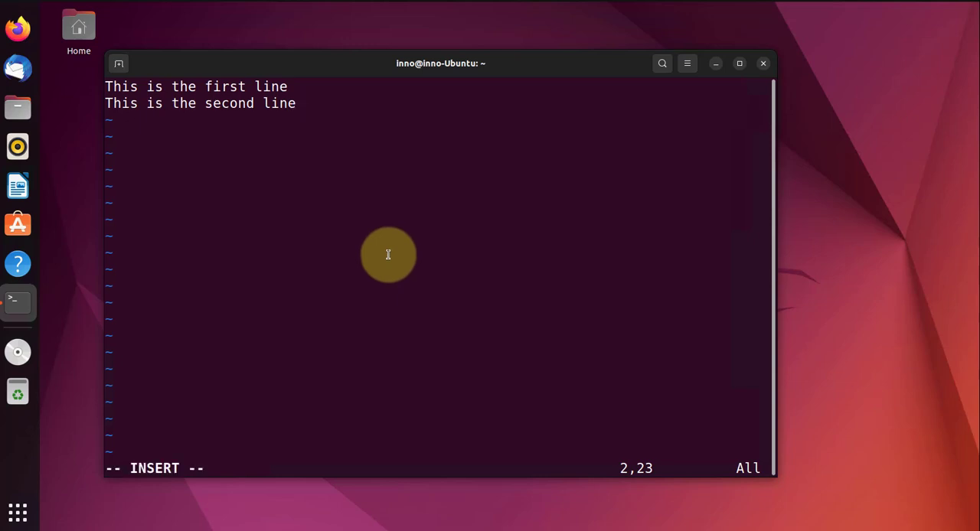
key(Right)
key(Return)
text(Thi)
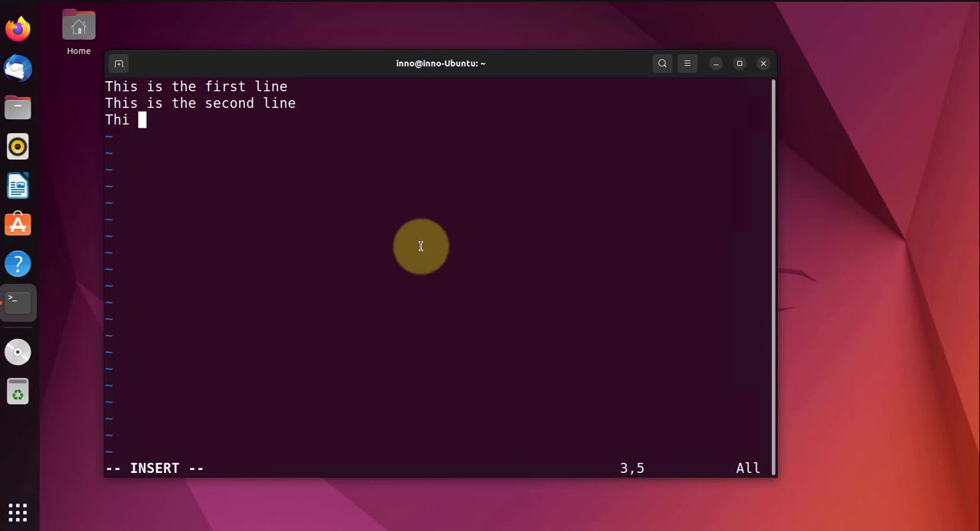
key(BackSpace)
text(s is )
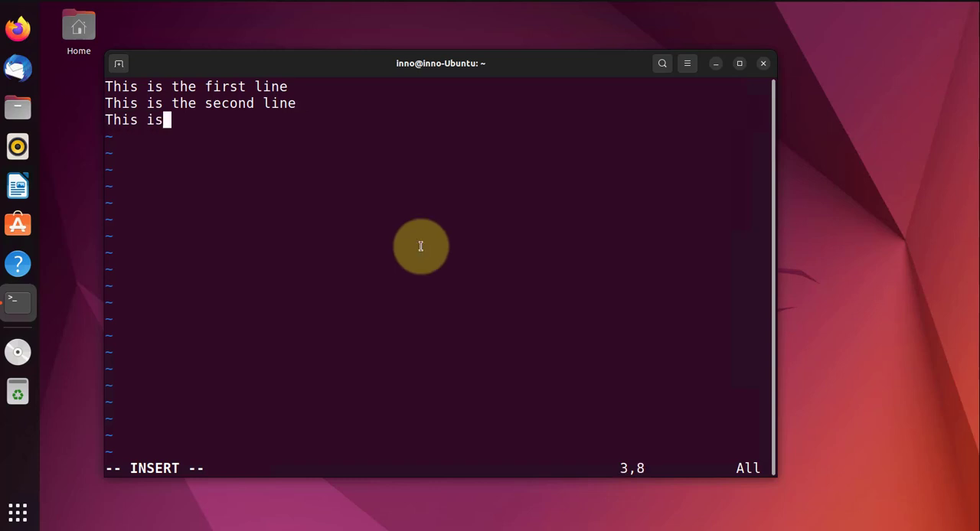
text(the th)
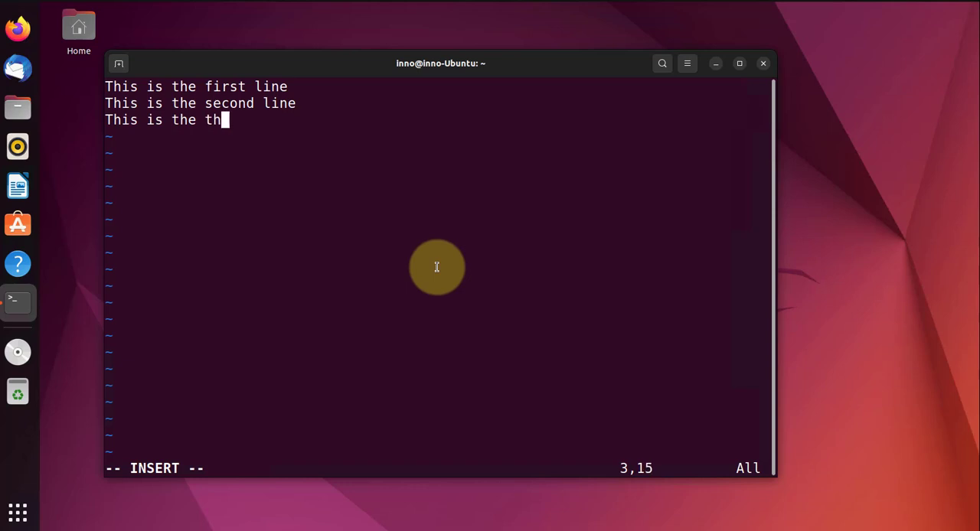
text(ird line)
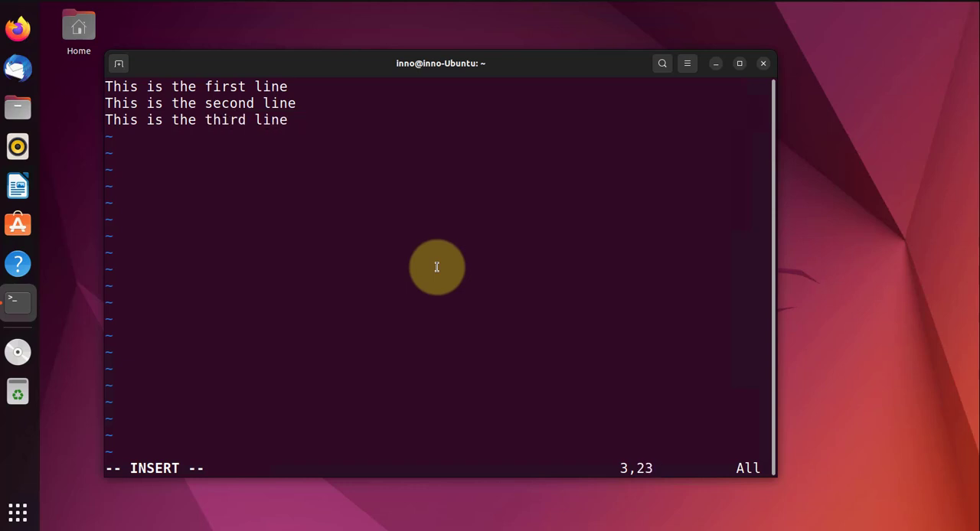
key(Escape)
Save and exit with ZZ, then run vim testfile again to hit the swap-file warning once more.
key(shift+z)
key(shift+z)
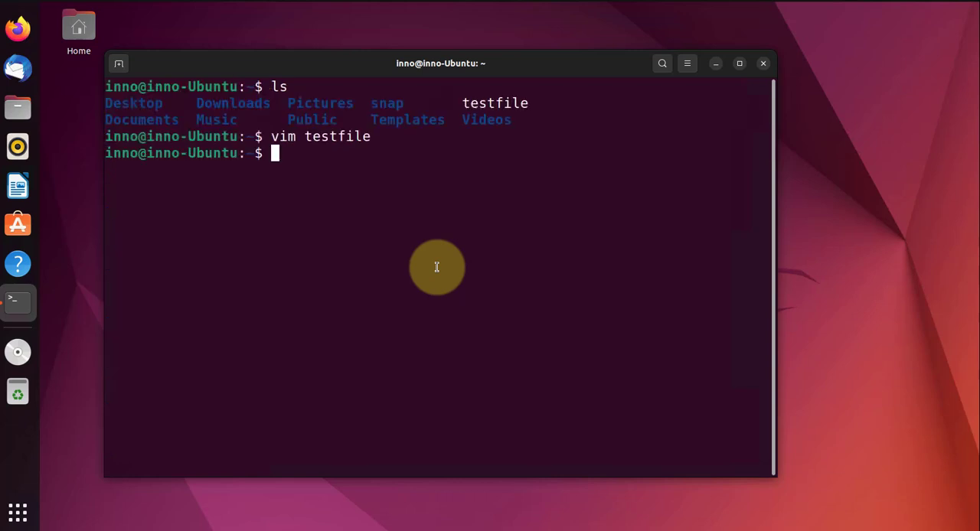
key(Return)
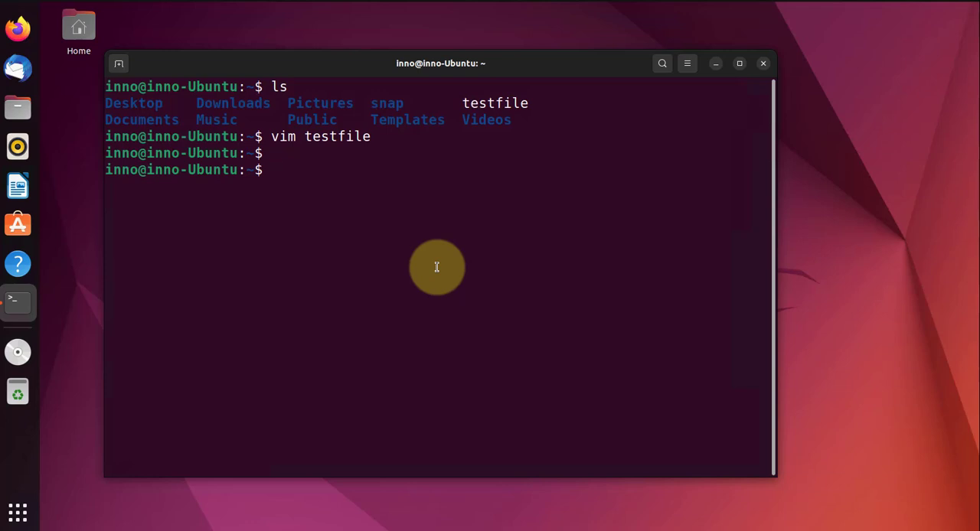
text(vim)
text( testfi)
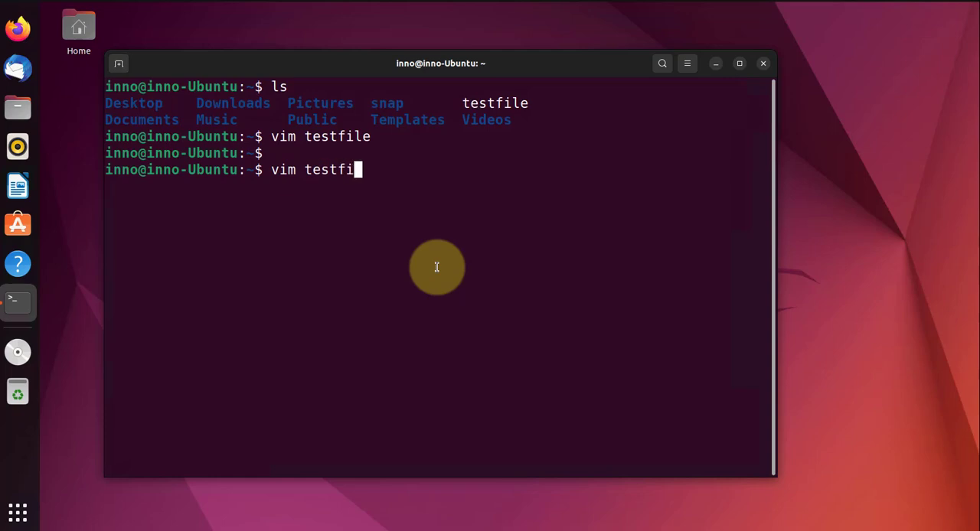
text(le)
key(Return)
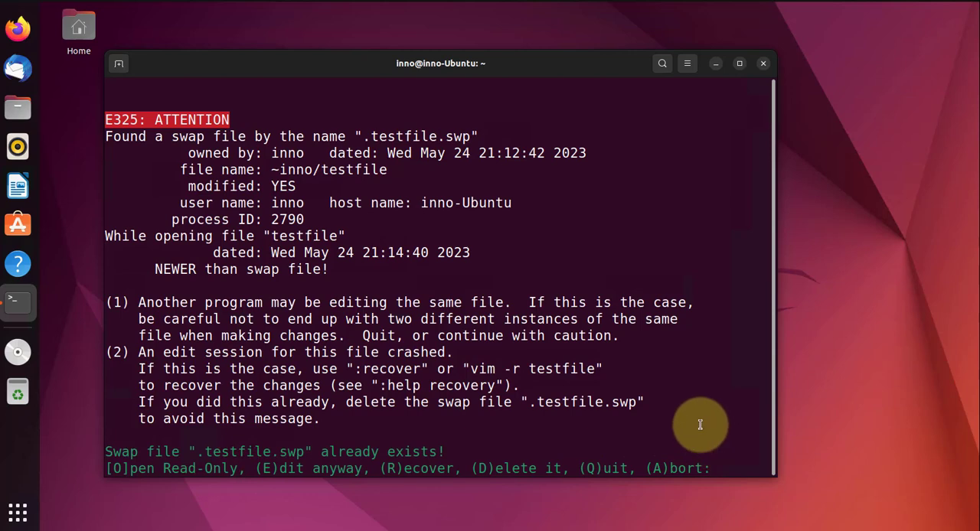
Answer the warning by deleting the stale swap file, view the three lines, and save-quit.
key(e)
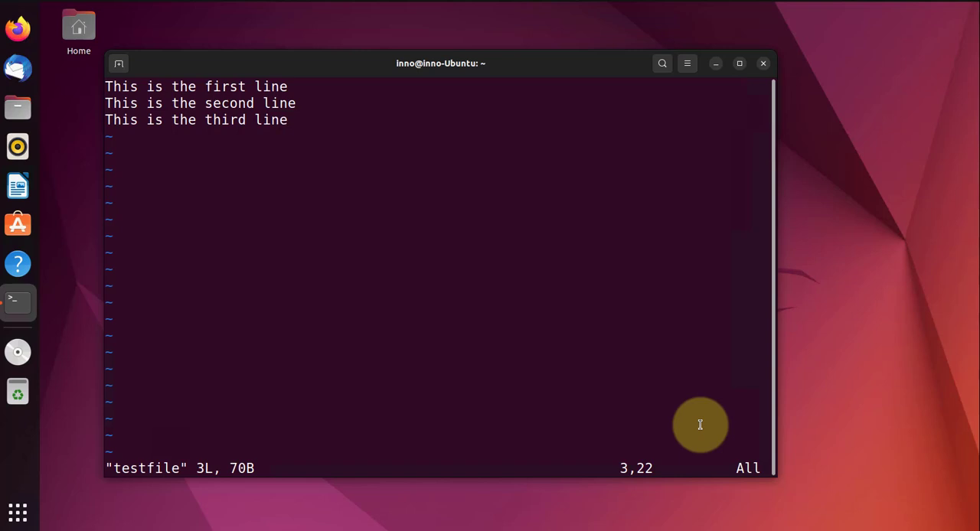
text(:)
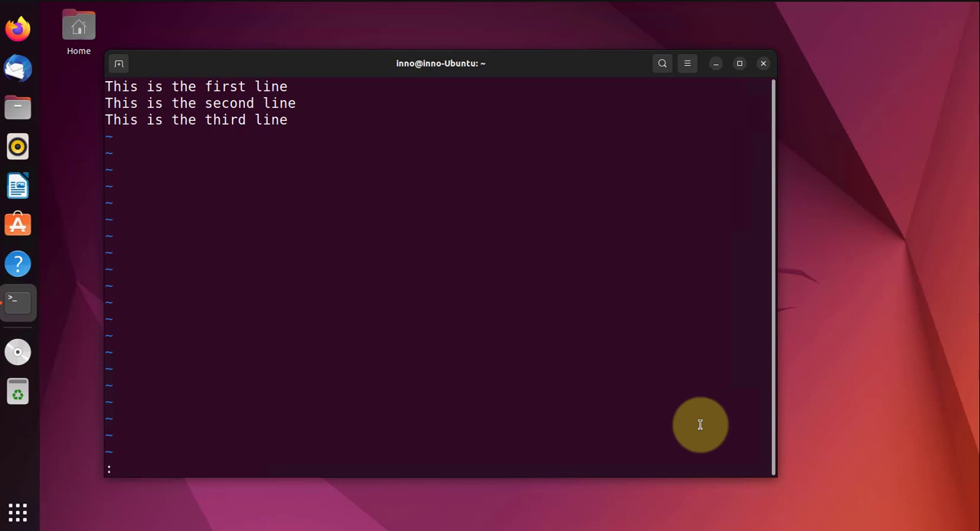
text(wq)
key(Return)
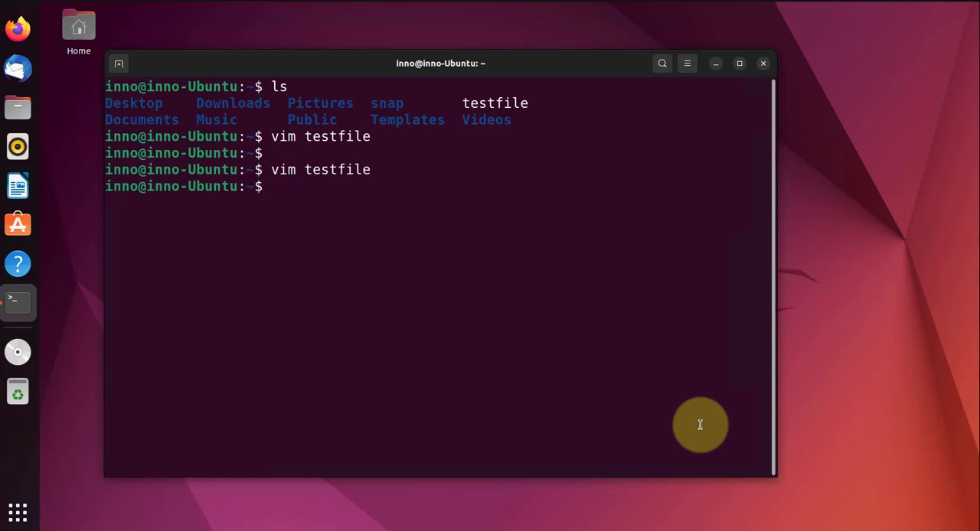
Recall vim testfile from history and reopen it cleanly with no swap-file warning.
key(Return)
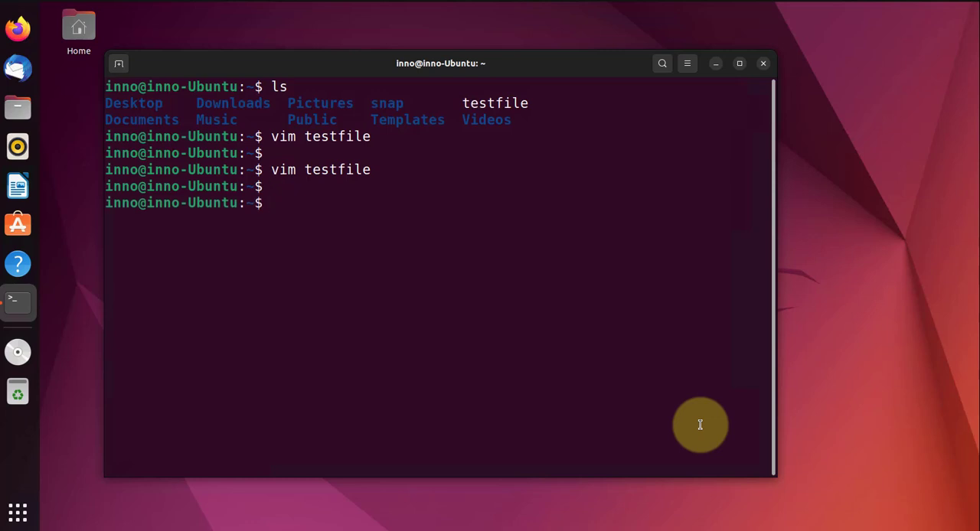
key(Up)
key(Return)
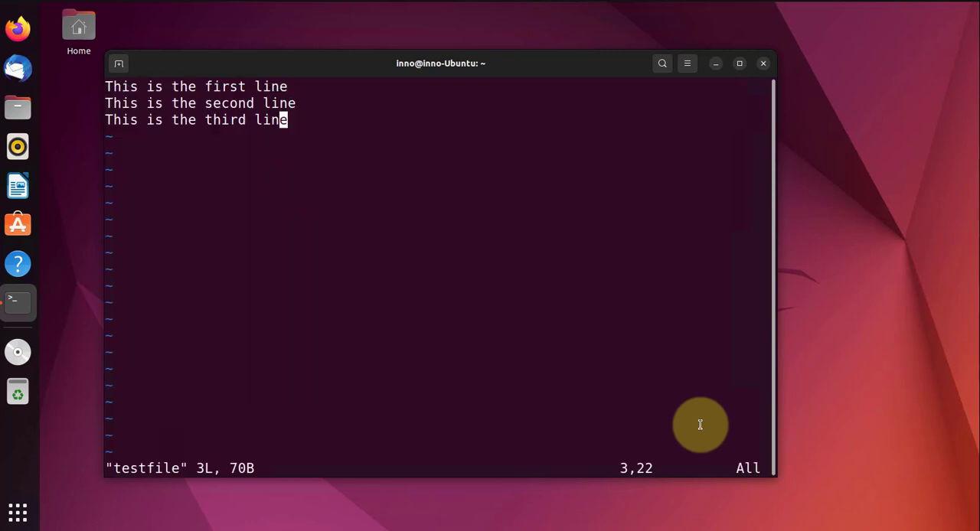